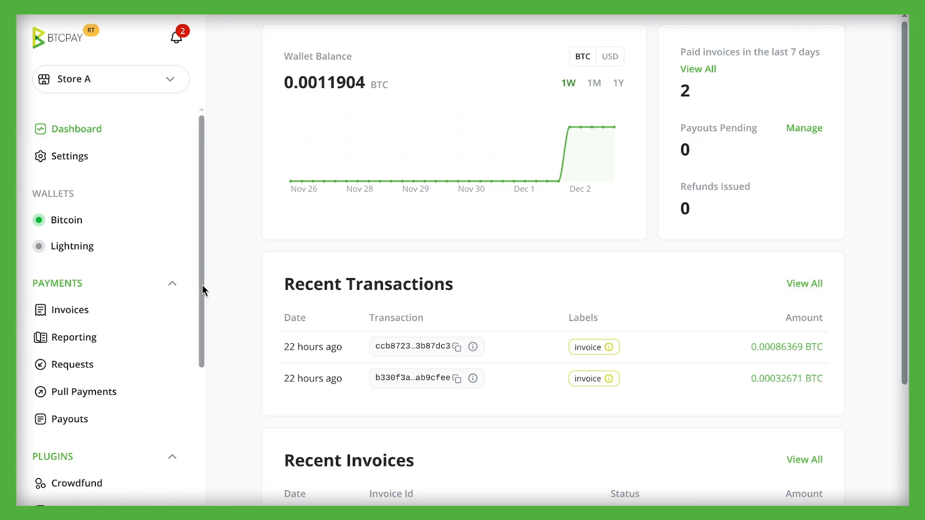
Open the Monetization page in the server settings
left_click_drag(201, 288, 197, 407)
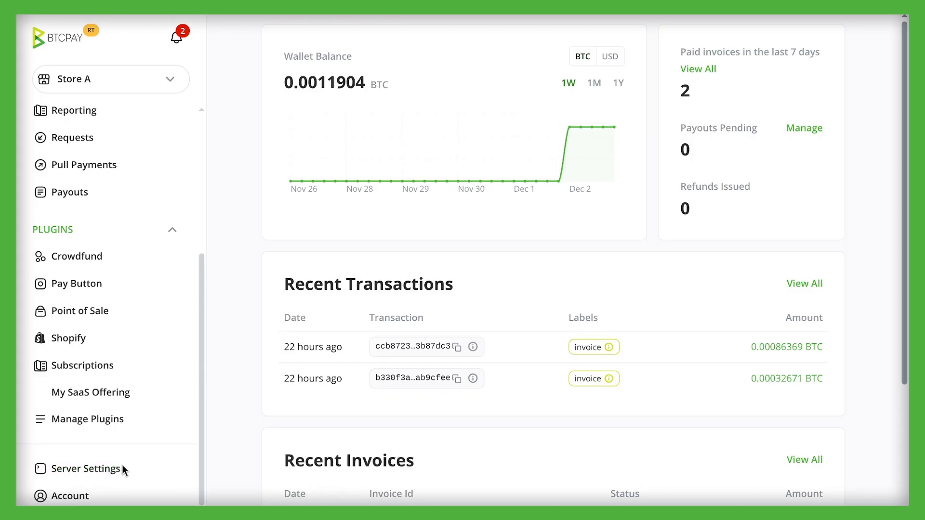
left_click(66, 469)
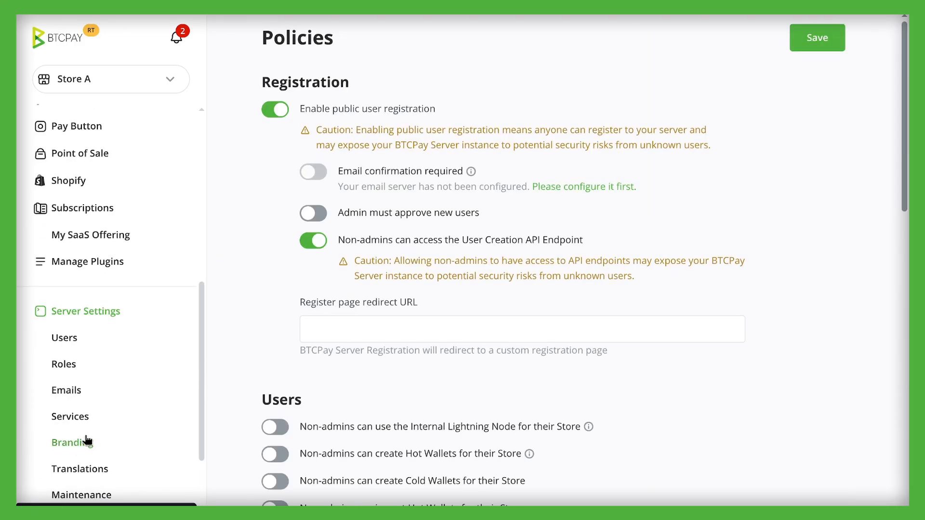
scroll(70, 354, "down", 5)
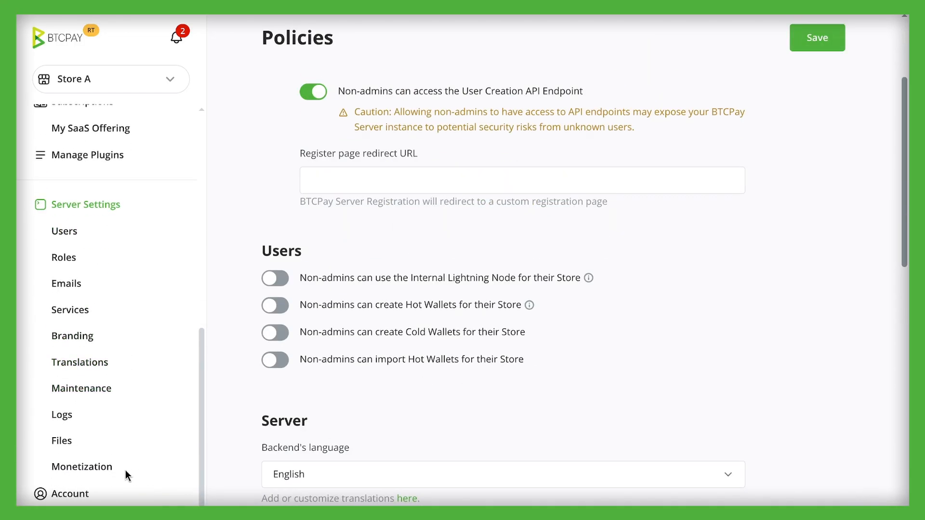
left_click_drag(125, 473, 48, 470)
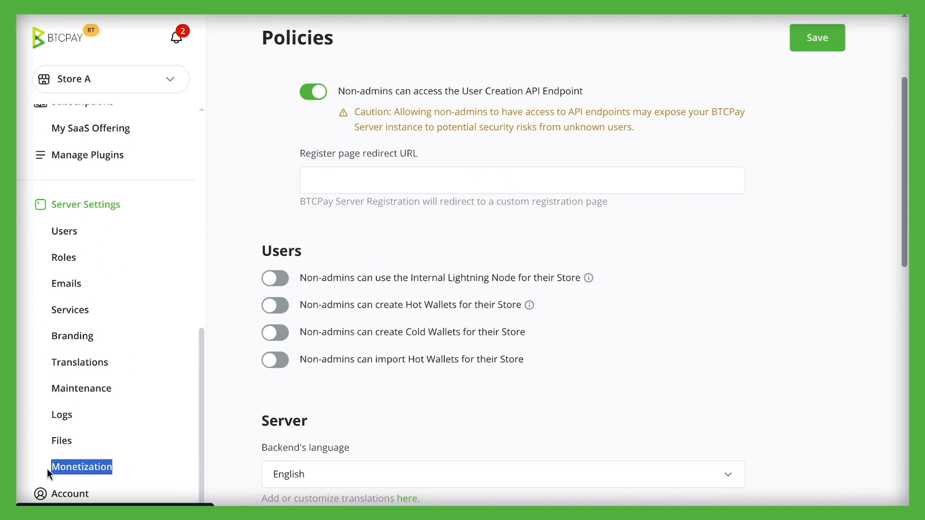
left_click(75, 469)
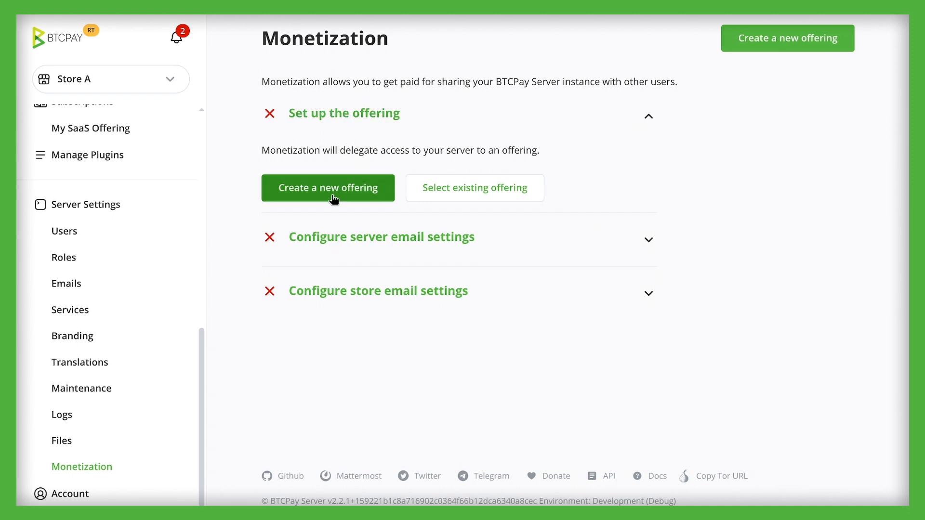
Activate monetization with a new offering for Store A, with a 10.00 monthly starter plan and a 7-day trial
left_click(728, 38)
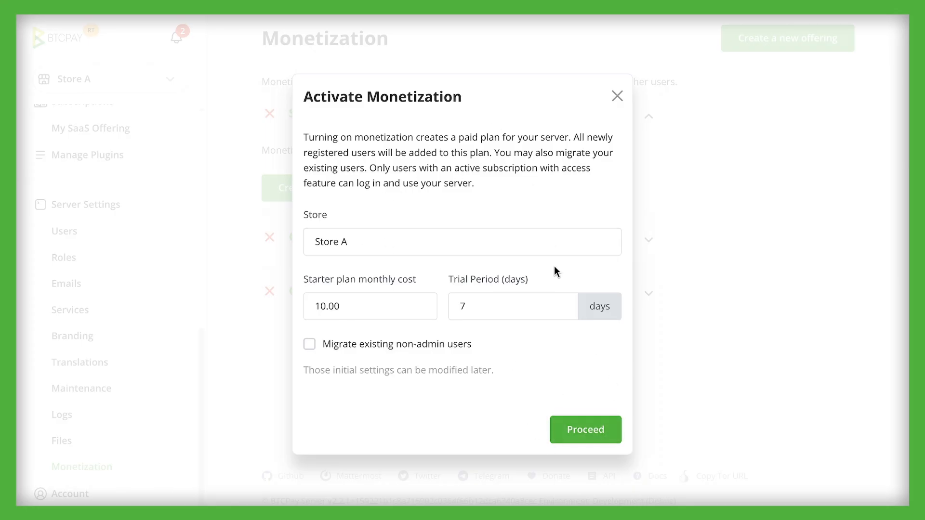
left_click(508, 279)
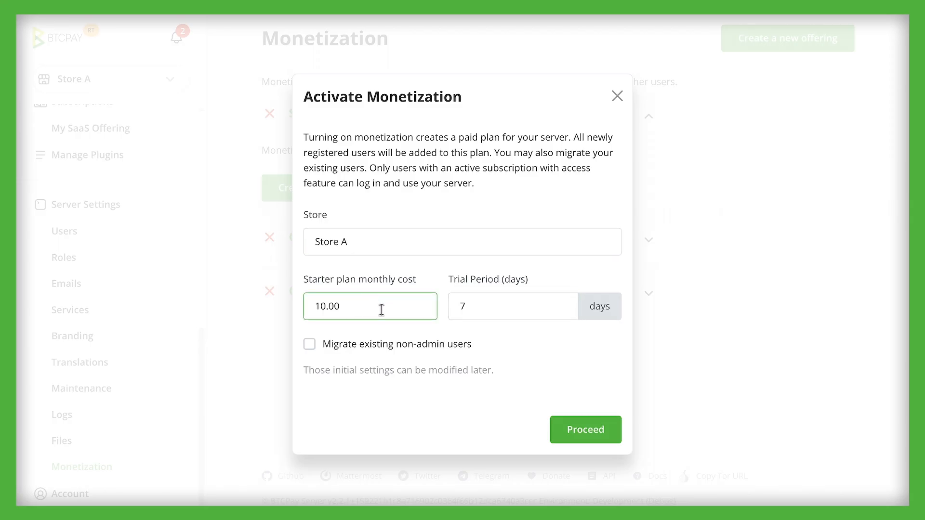
left_click(586, 430)
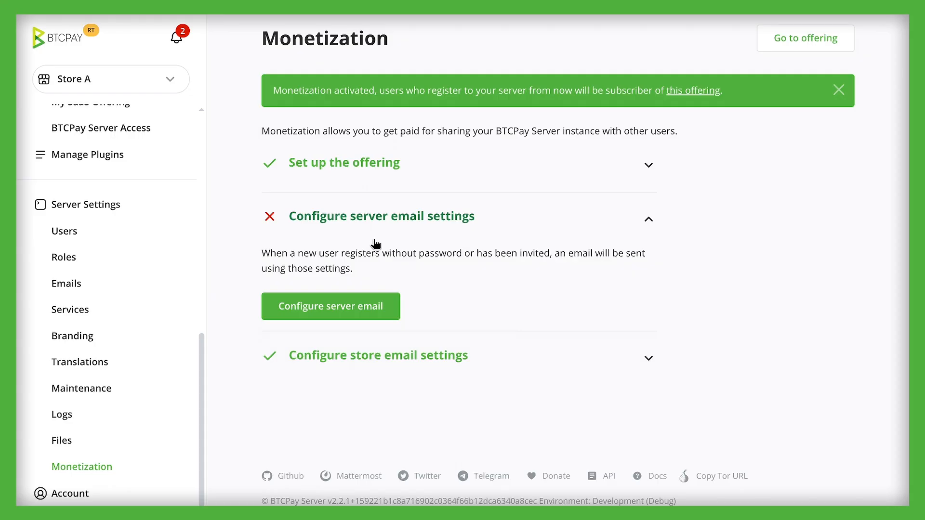
Configure the server email settings using Mailpit as the test SMTP server
left_click(316, 309)
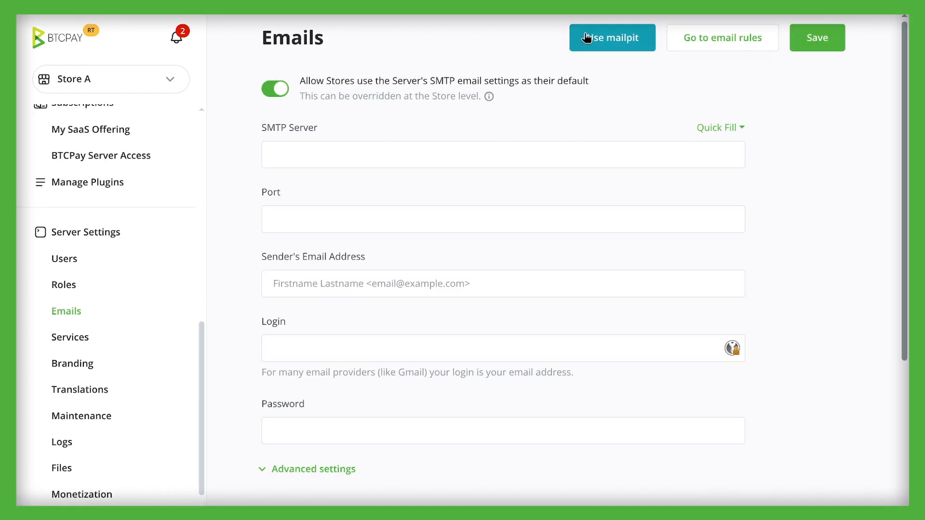
left_click(709, 128)
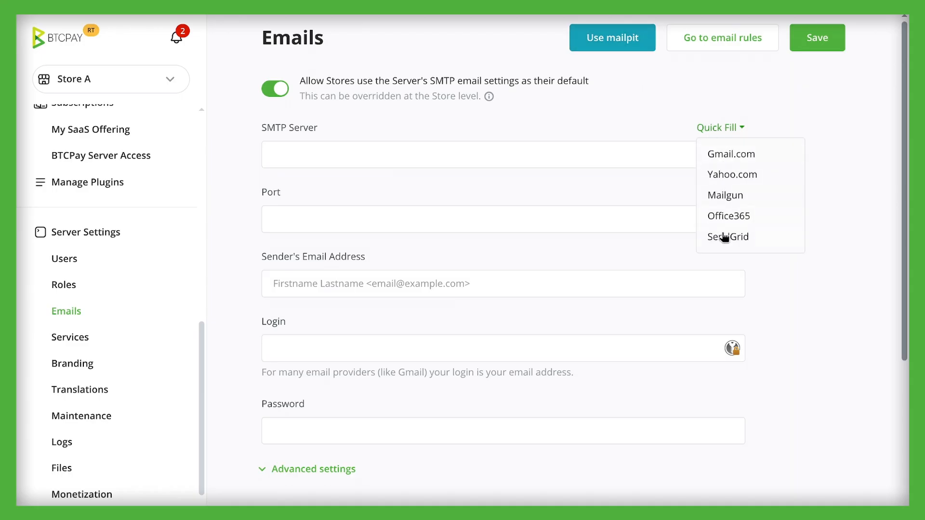
left_click(642, 97)
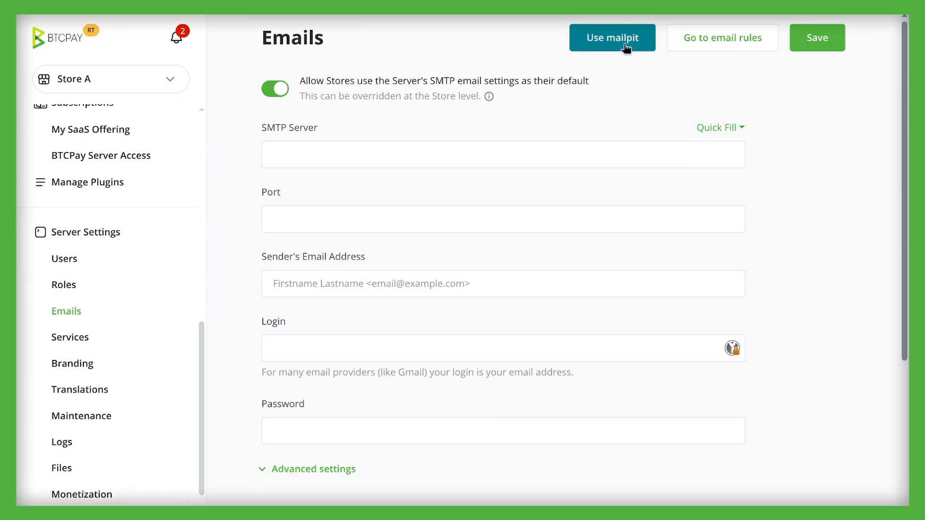
left_click(625, 48)
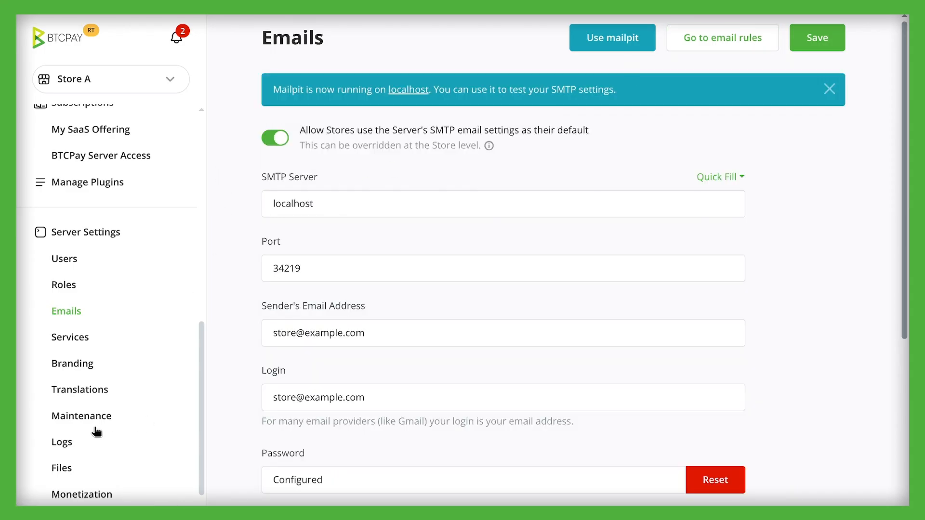
Check the offering setup on the Monetization page, then open the offering and review the Starter Plan's price and trial period
left_click(97, 496)
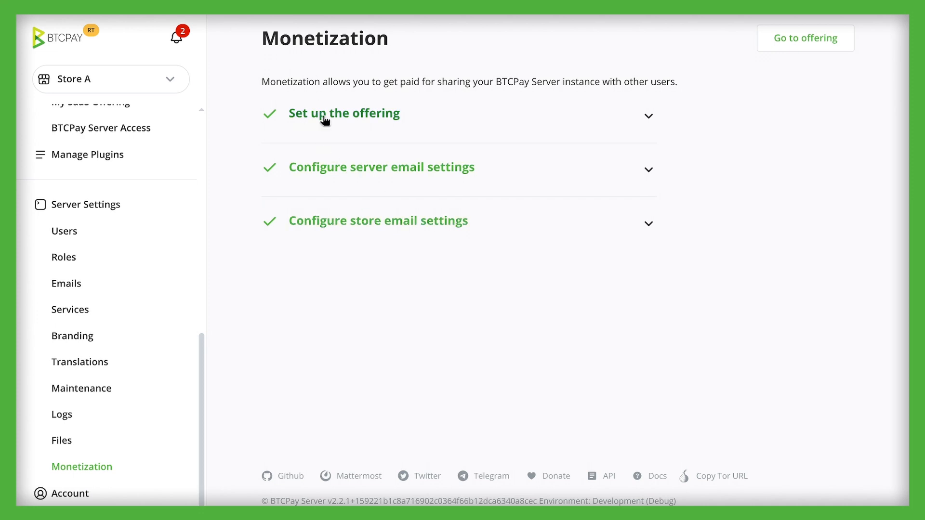
left_click(470, 121)
left_click(478, 127)
left_click(540, 126)
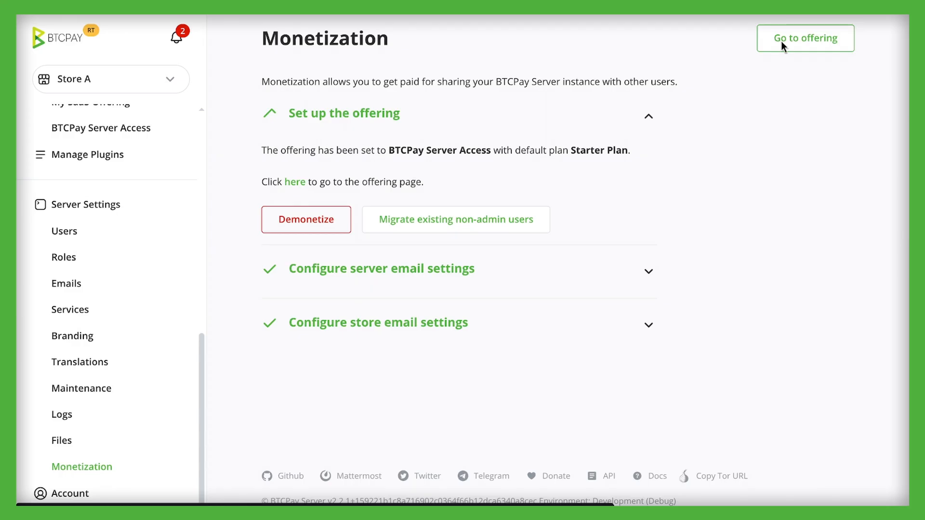
left_click(781, 41)
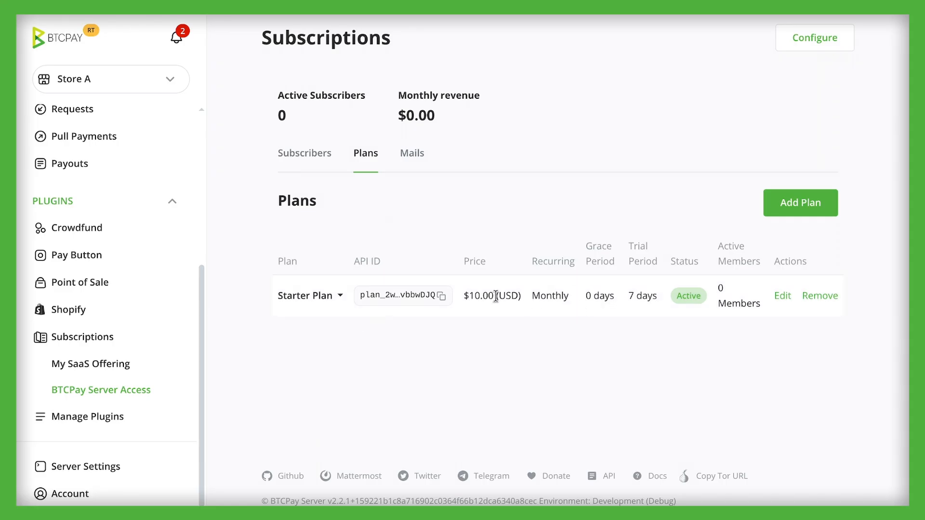
left_click_drag(468, 296, 480, 295)
left_click_drag(627, 295, 660, 300)
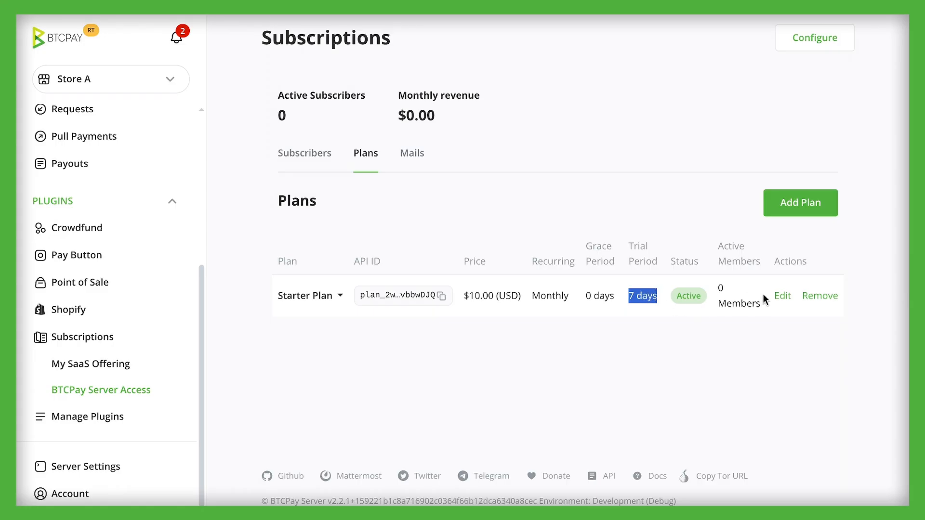
Open the Starter Plan for editing, examine its settings and the can-access feature, and return to the offering
left_click(782, 296)
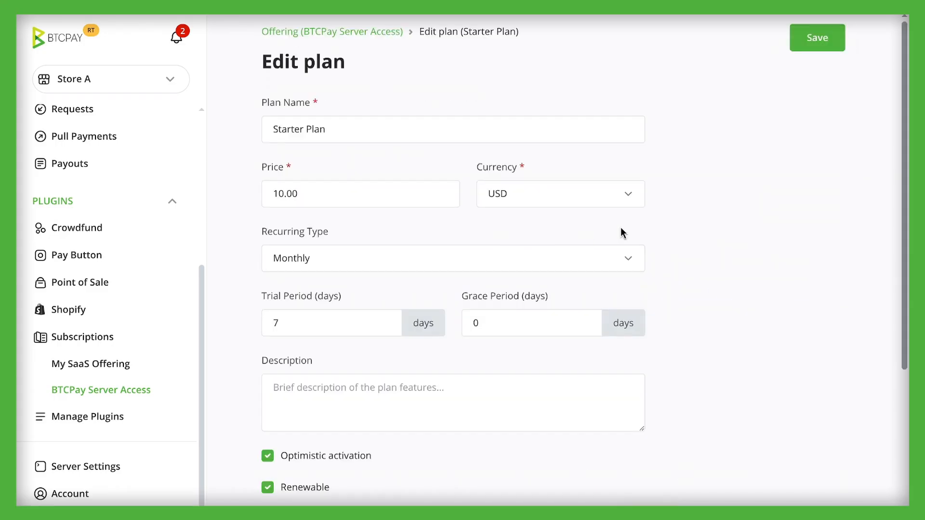
left_click_drag(905, 178, 906, 321)
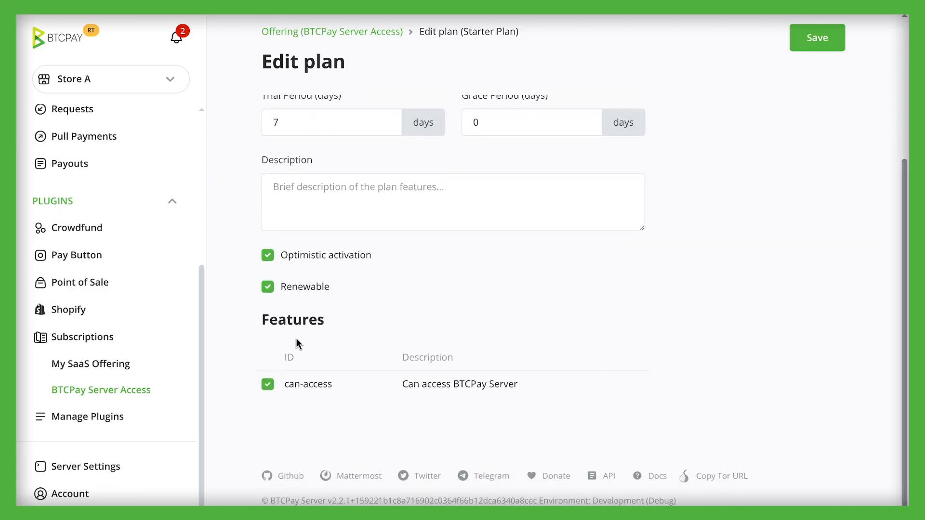
left_click_drag(283, 385, 332, 388)
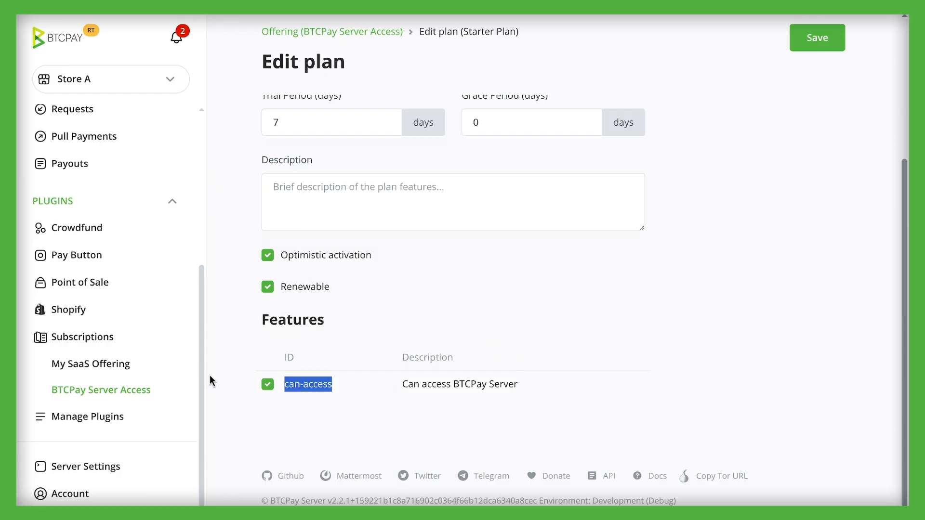
left_click(350, 331)
left_click(308, 33)
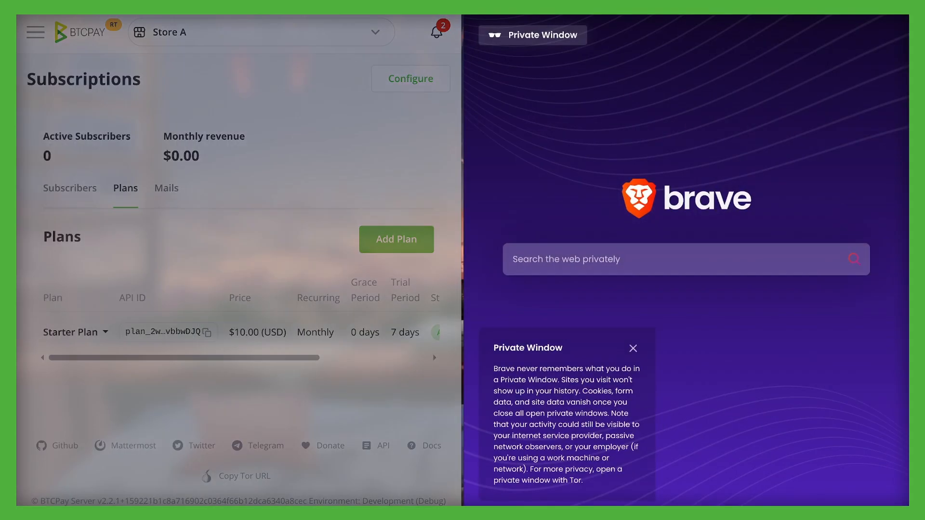
Open the local BTCPay Server in a private browser window and start creating a new account
type("local")
key("Return")
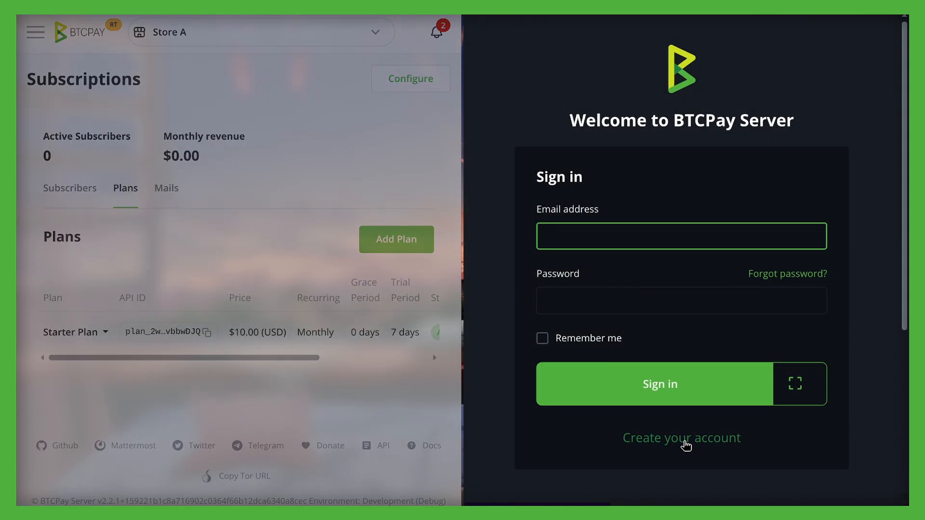
left_click(685, 445)
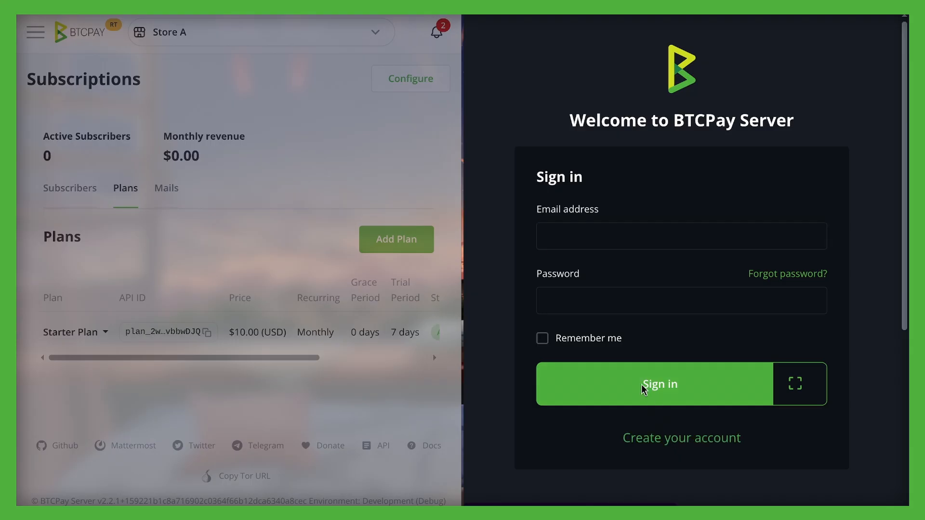
key("ctrl+Tab")
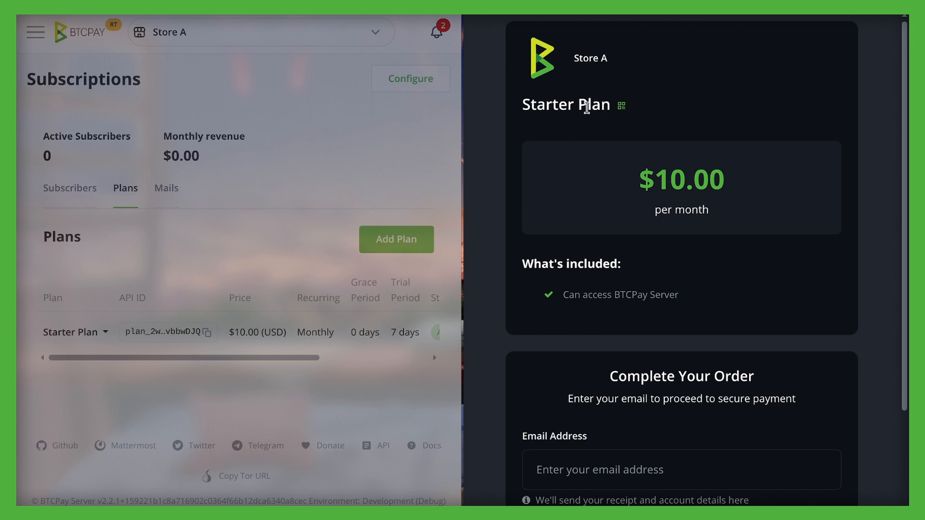
View the QR code for the Starter Plan checkout page and close it
left_click_drag(548, 107, 624, 107)
left_click(621, 106)
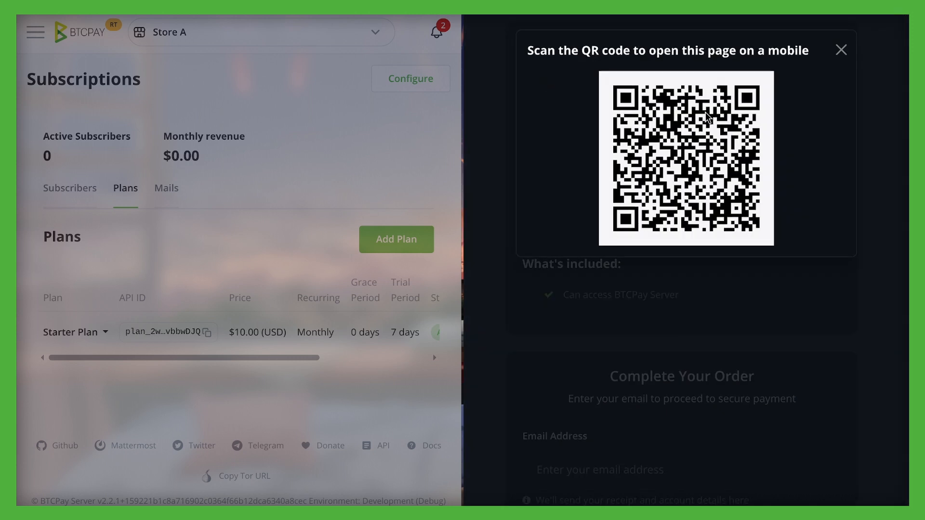
left_click(840, 49)
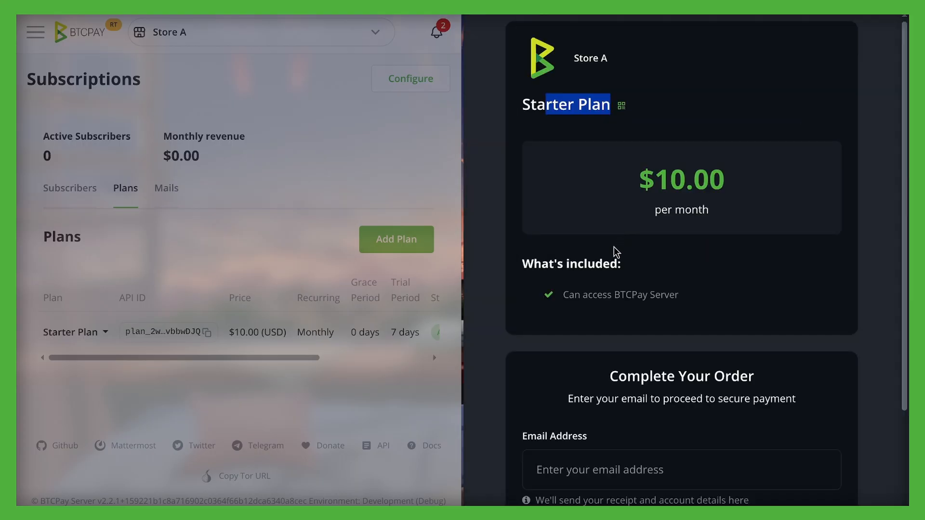
Enter the new subscriber's email address in the Starter Plan checkout and proceed to the free trial
scroll(615, 248, "down", 3)
left_click(601, 343)
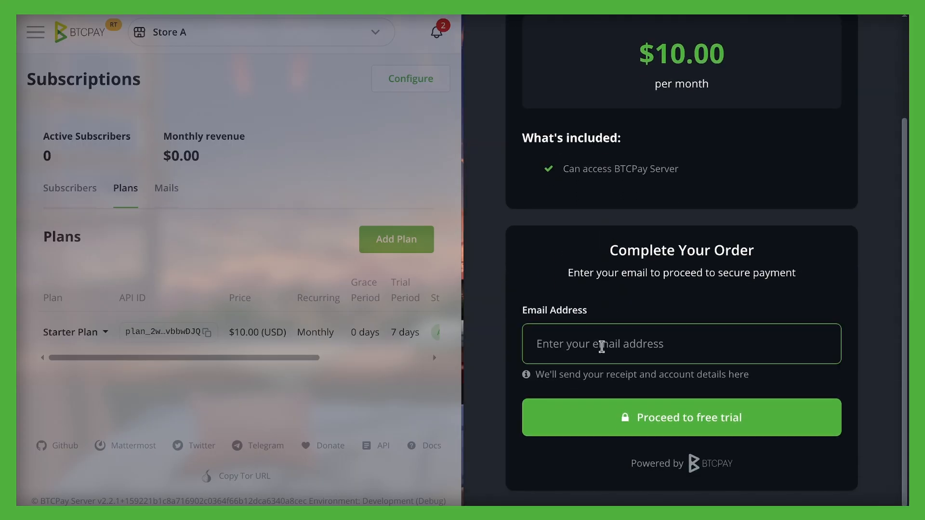
left_click(602, 347)
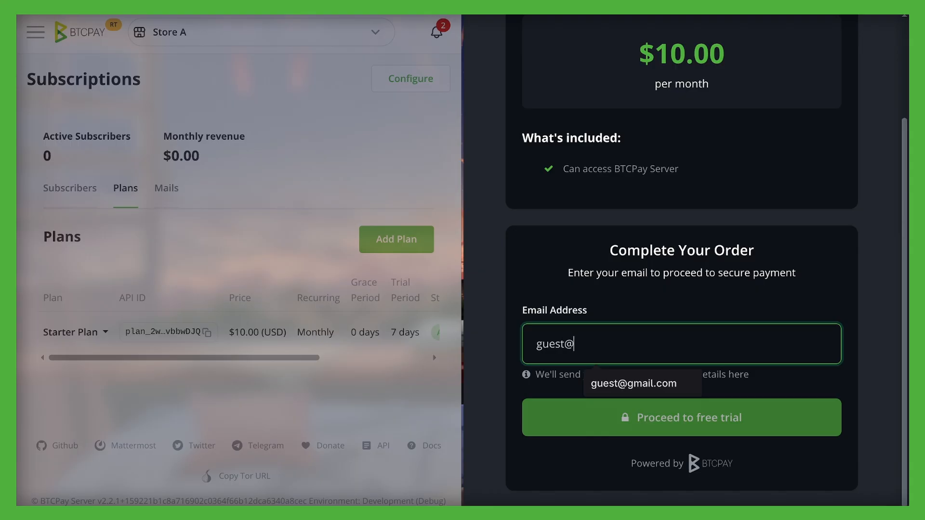
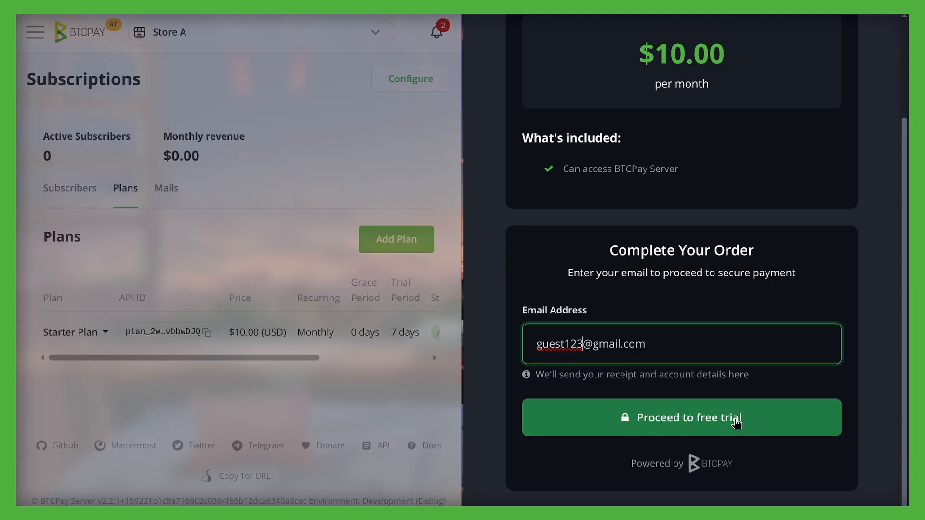
left_click(707, 426)
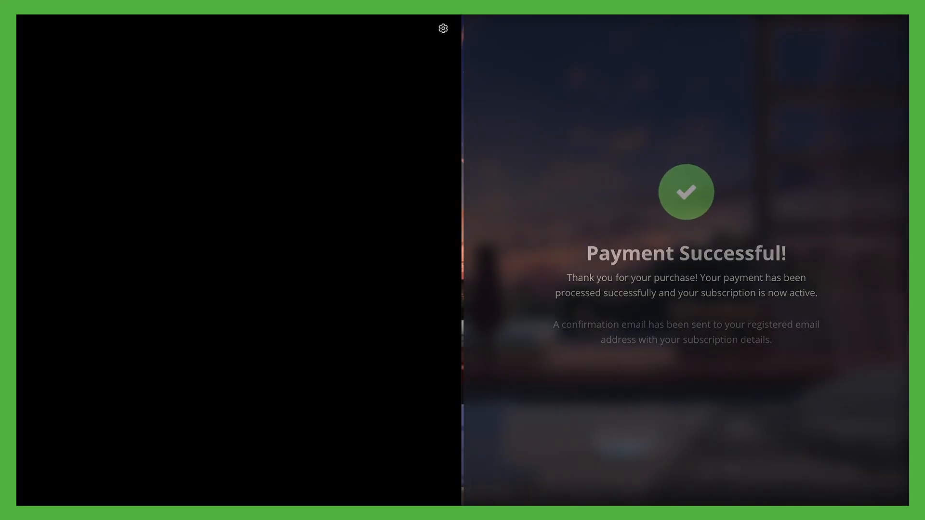
Switch to Mailpit, open the "Confirm your email address" message and confirm the subscriber's email
type("lo")
key("Return")
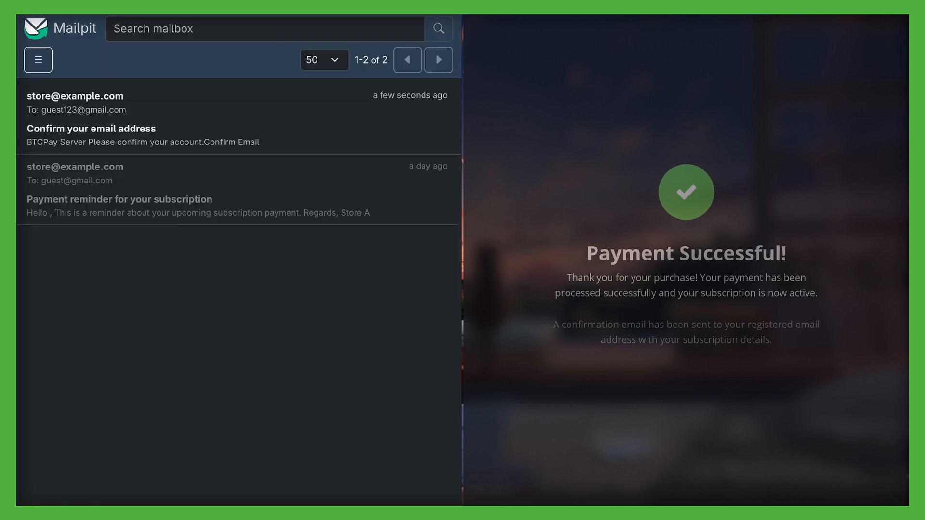
left_click(80, 114)
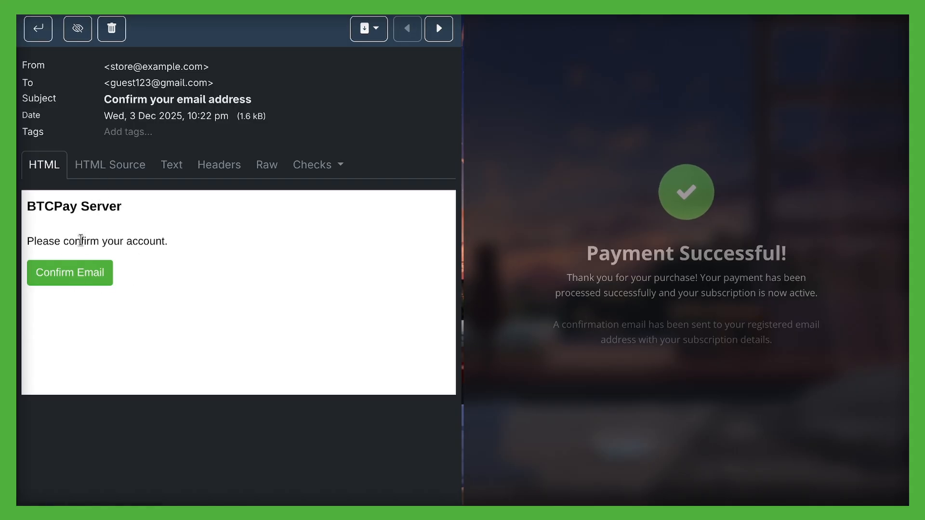
left_click(76, 278)
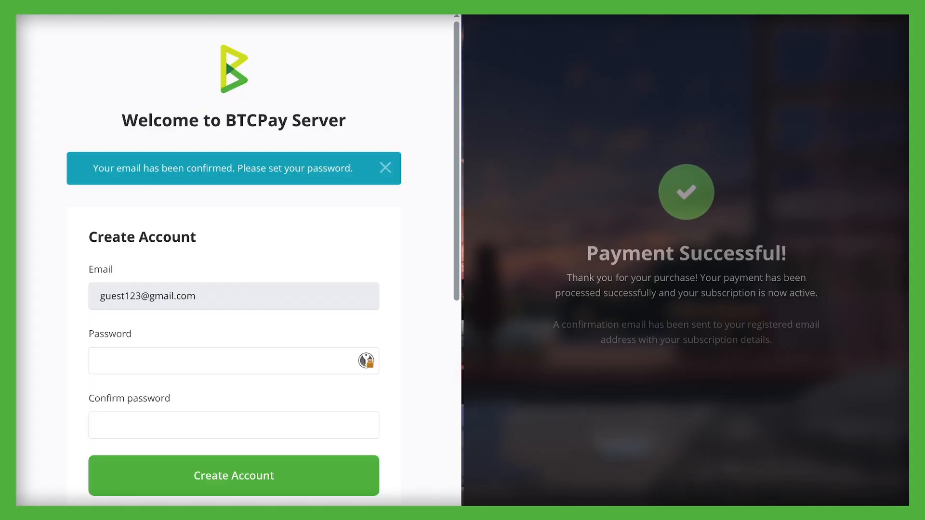
Open the copied account-creation link in the private browser window, enter and confirm the account password, and create the account
key("ctrl+v")
key("Return")
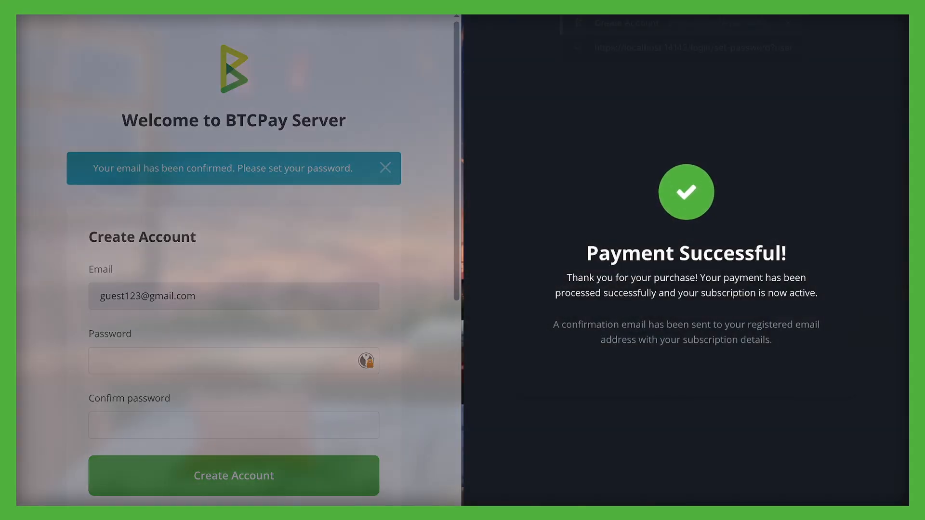
left_click(611, 309)
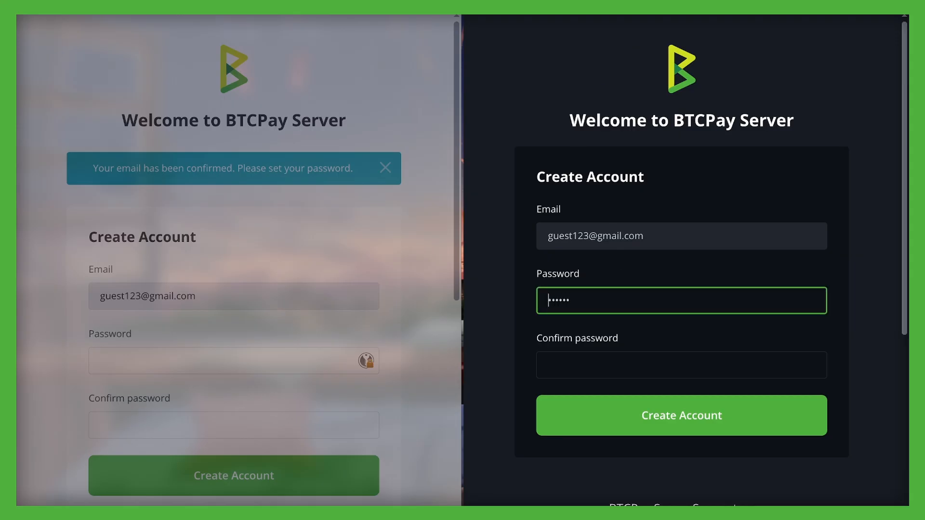
key("ctrl+a")
type("•••••••••")
key("Tab")
type("••••")
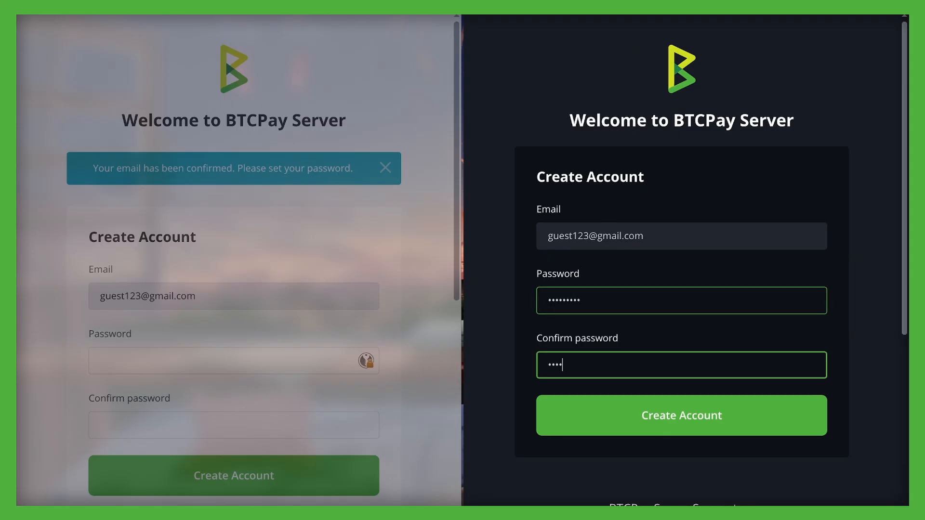
type("•••••")
left_click(682, 416)
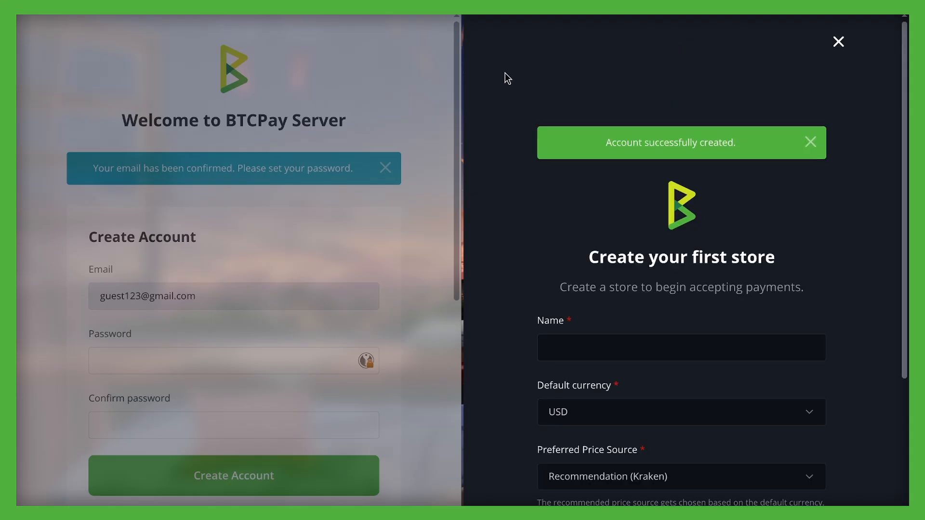
Dismiss the account notification and create the new user's first store with the name "test", keeping the default currency and price source
left_click(811, 142)
left_click(626, 289)
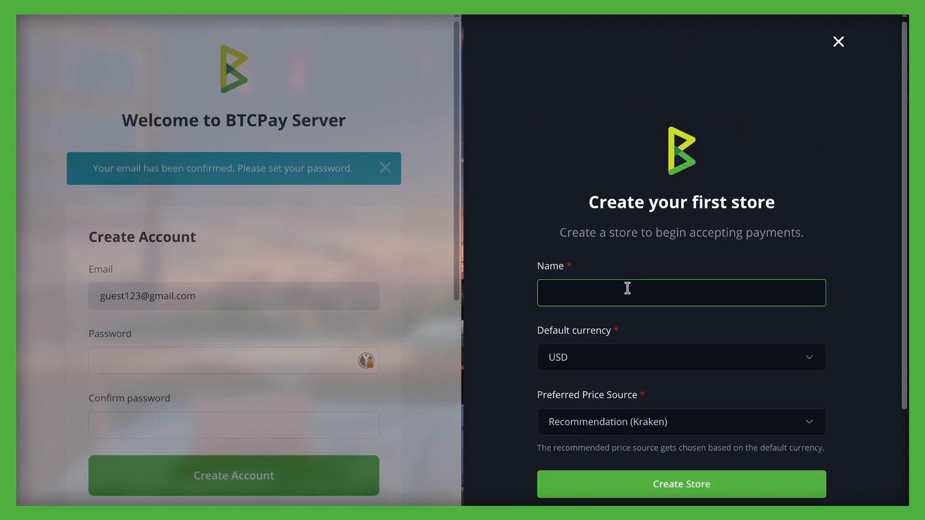
type("test")
scroll(826, 159, "down", 2)
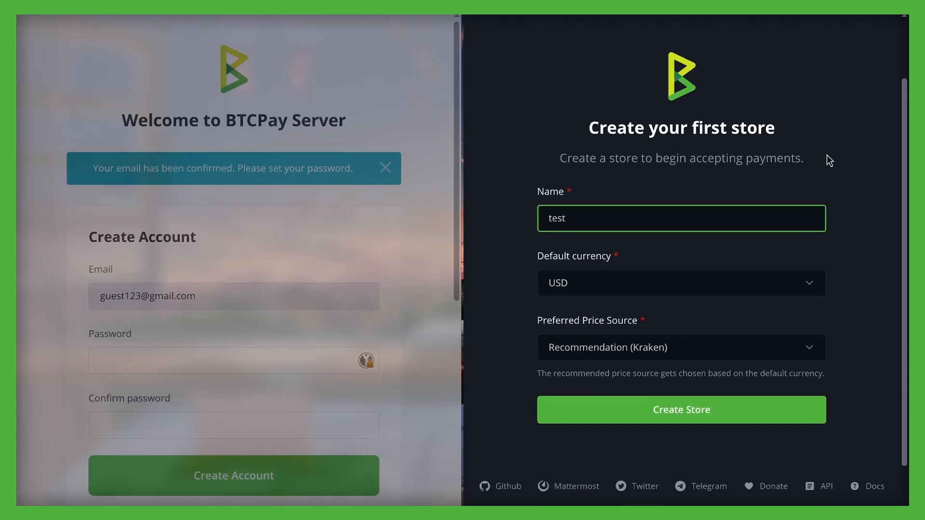
left_click(700, 414)
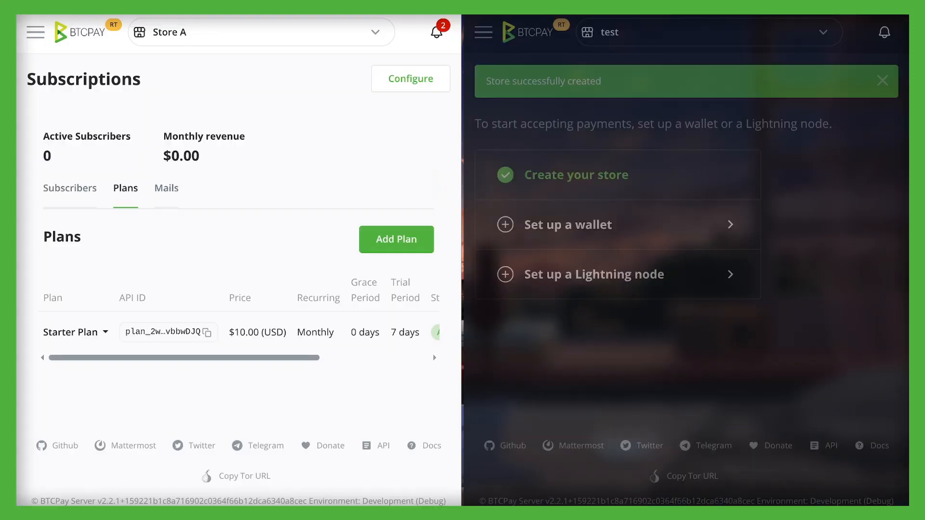
Switch back to Store A's subscriptions, show the subscribers and check the options available for the new trial user
left_click(91, 192)
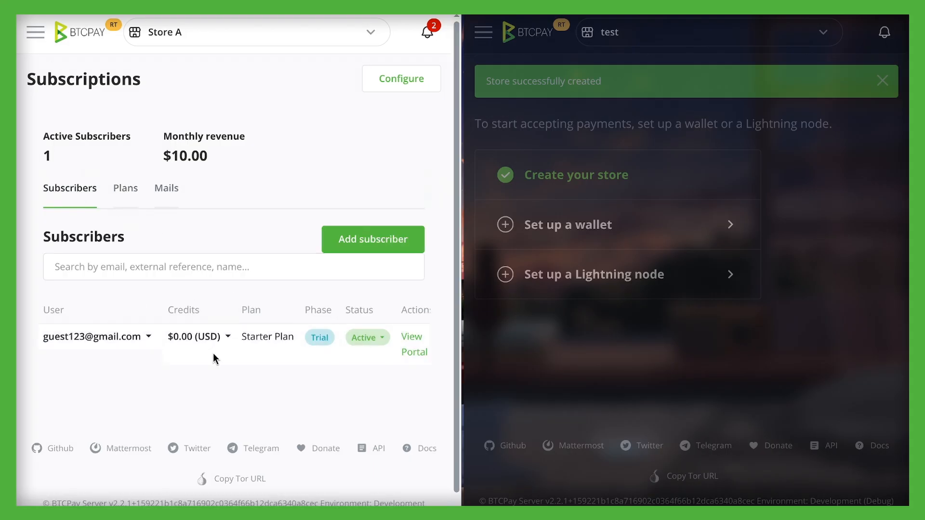
left_click_drag(127, 336, 68, 336)
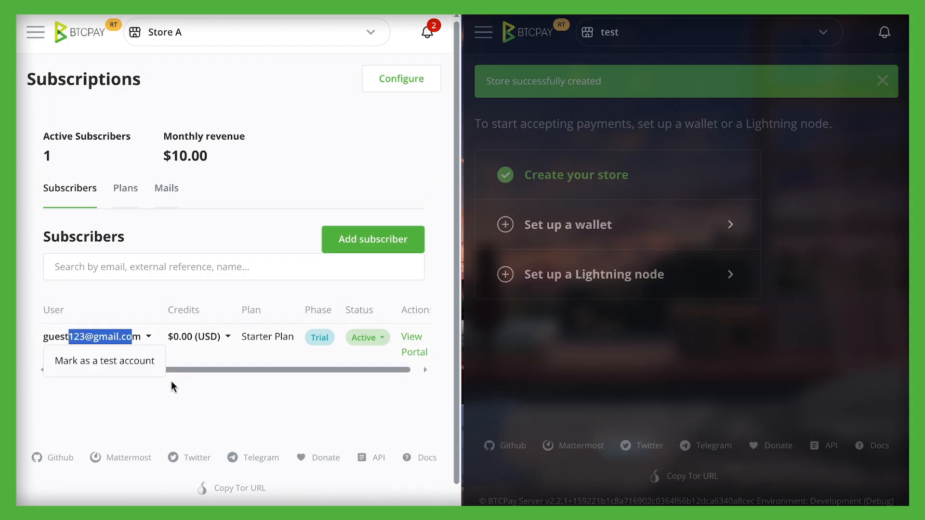
left_click(171, 384)
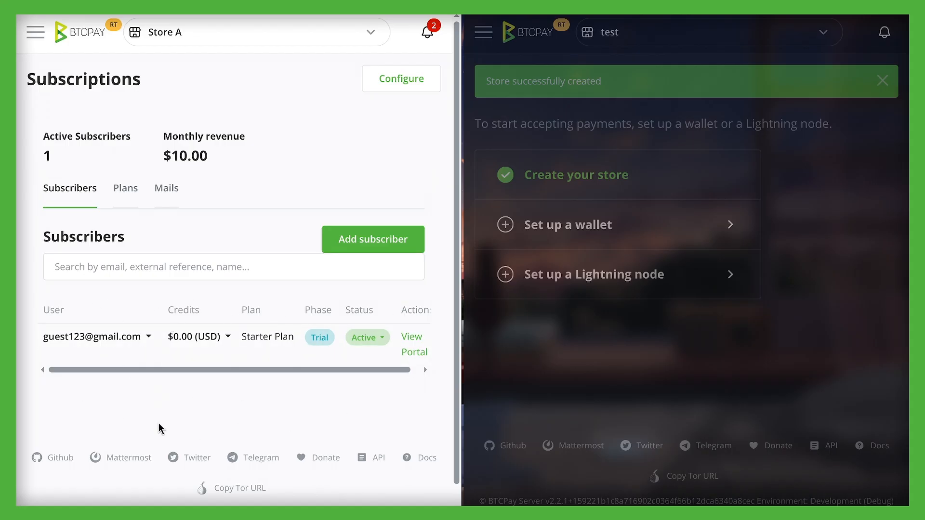
Start suspending access for the active Starter Plan trial subscriber
left_click(382, 337)
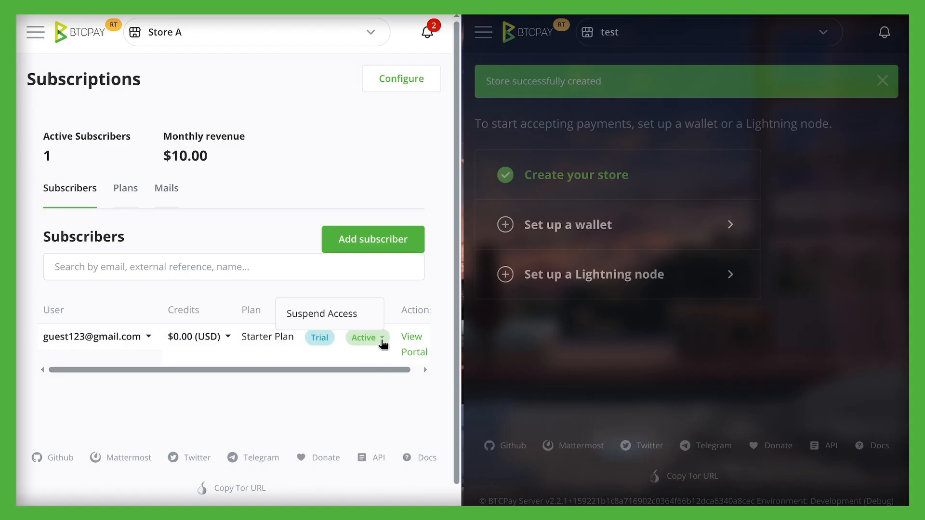
left_click(336, 318)
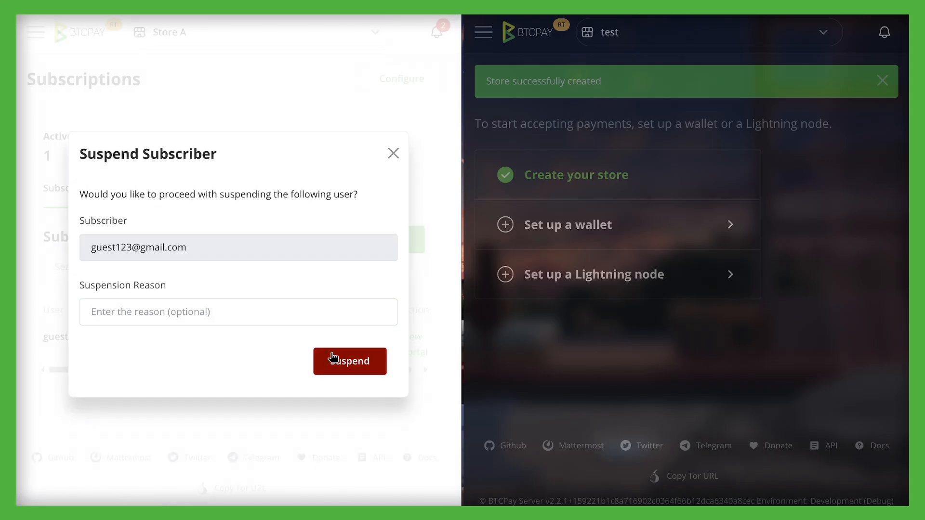